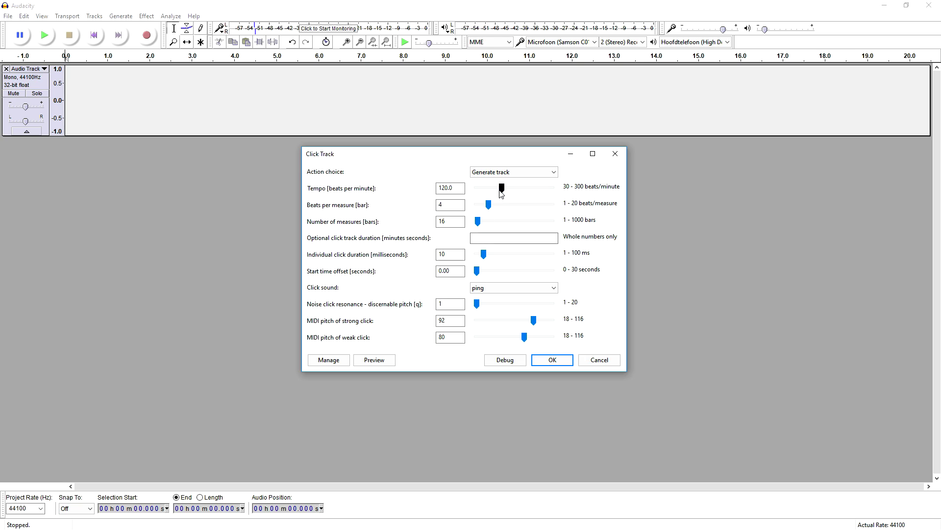
# Lower the Tempo slider, then enter 92 bpm in the Click Track Tempo field
pyautogui.moveTo(501, 188); pyautogui.dragTo(496, 189)
pyautogui.hotkey('shift', 'Tab')
pyautogui.write('92')
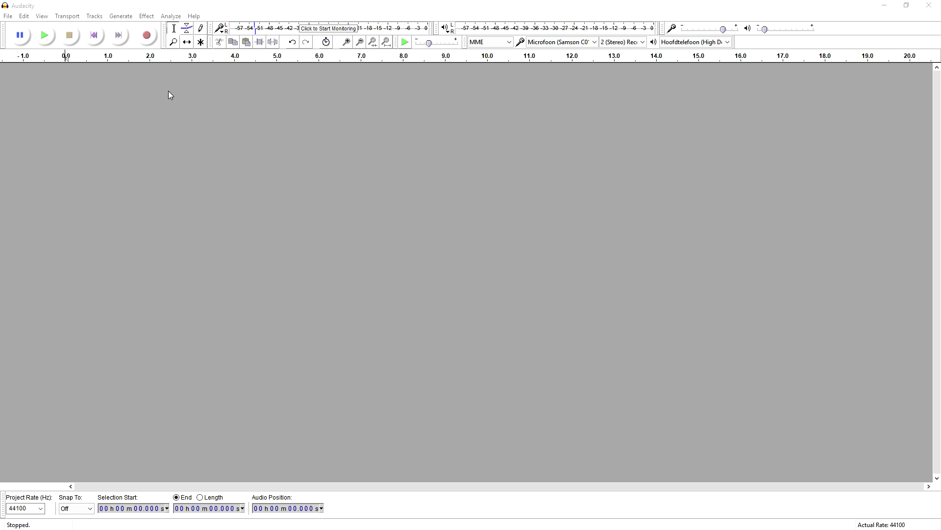
# Open the Click Track generator from the Generate menu
pyautogui.click(122, 16)
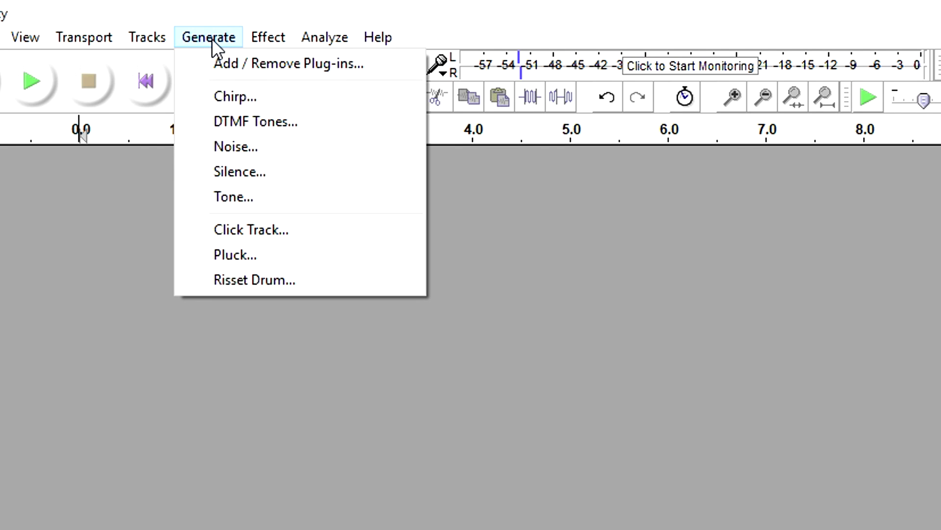
pyautogui.moveTo(251, 37)
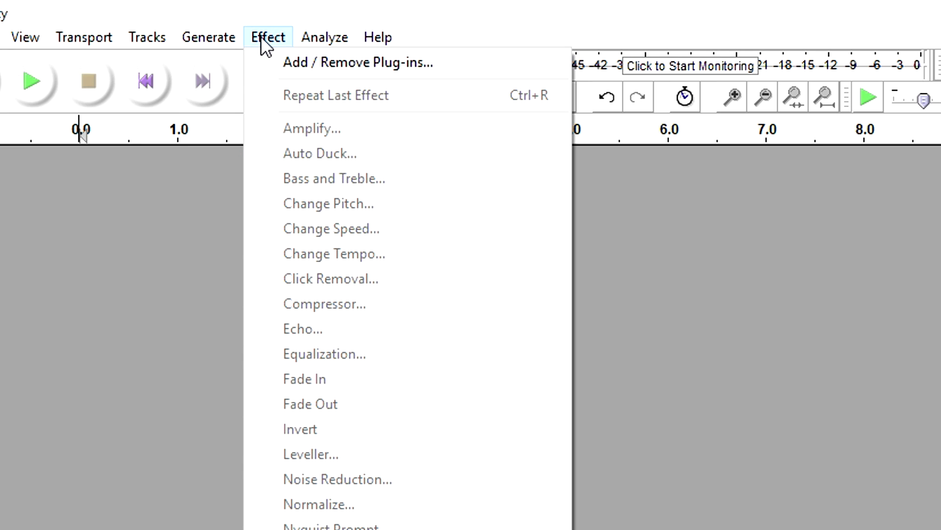
pyautogui.click(261, 37)
pyautogui.click(211, 37)
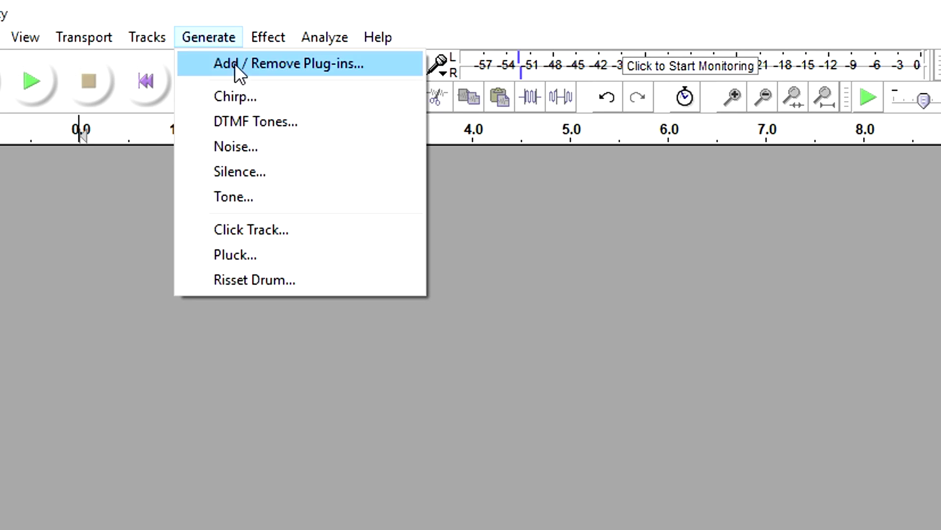
pyautogui.click(278, 228)
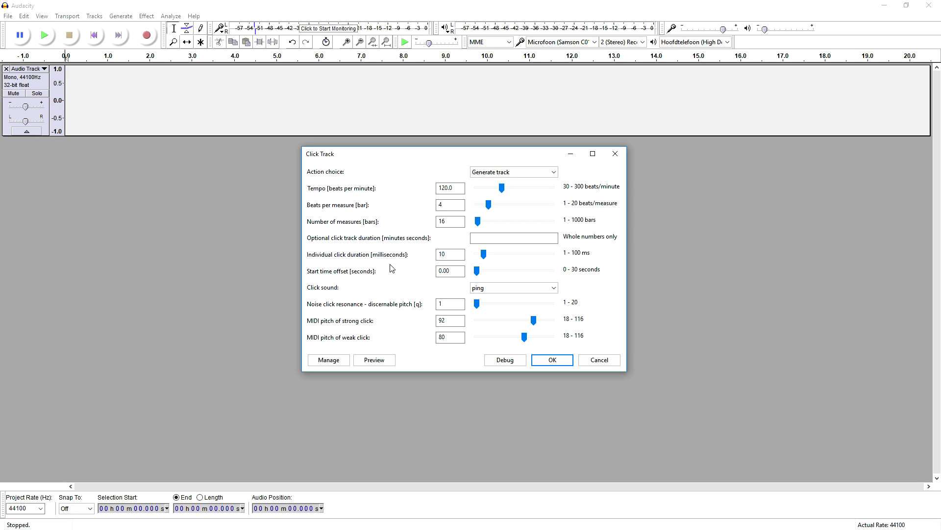
# Drag the Tempo slider down and replace the tempo value with 92
pyautogui.moveTo(501, 191); pyautogui.dragTo(495, 190)
pyautogui.hotkey('shift', 'Tab')
pyautogui.write('92')
# Keep ping as the click sound and preview the 92 bpm click track
pyautogui.click(447, 204)
pyautogui.click(490, 288)
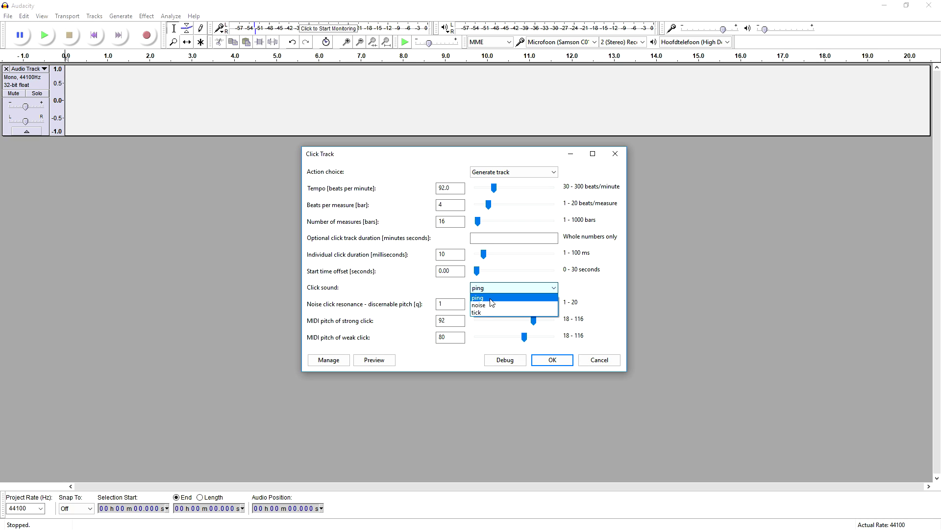
pyautogui.click(491, 299)
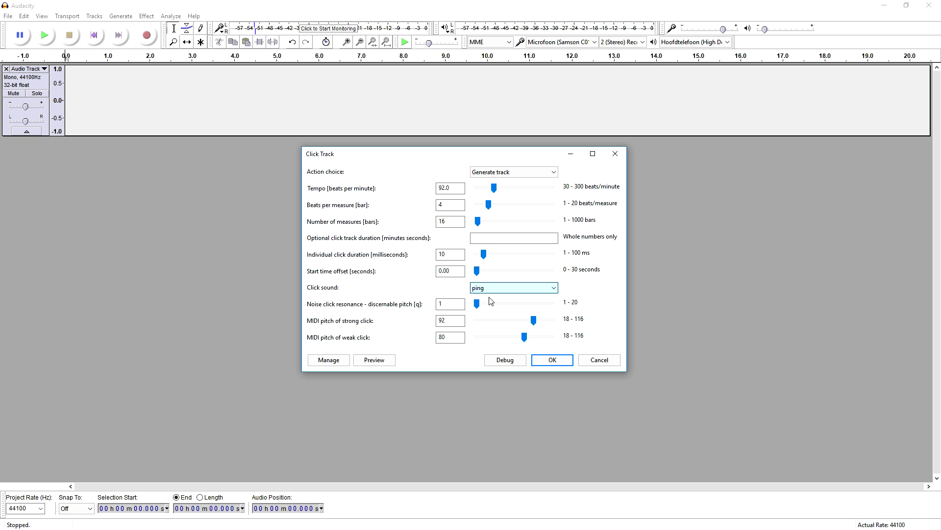
pyautogui.click(374, 360)
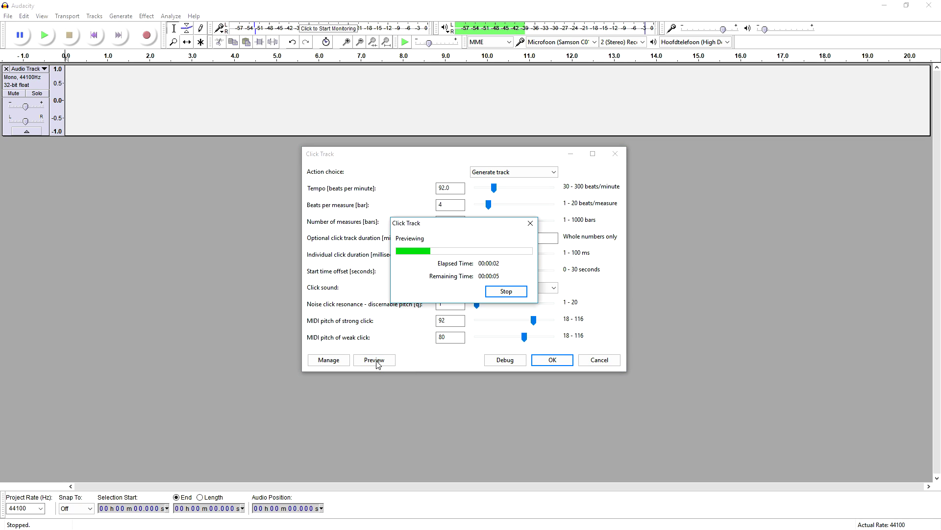
pyautogui.click(498, 293)
# Switch the click sound to noise and preview it
pyautogui.click(516, 289)
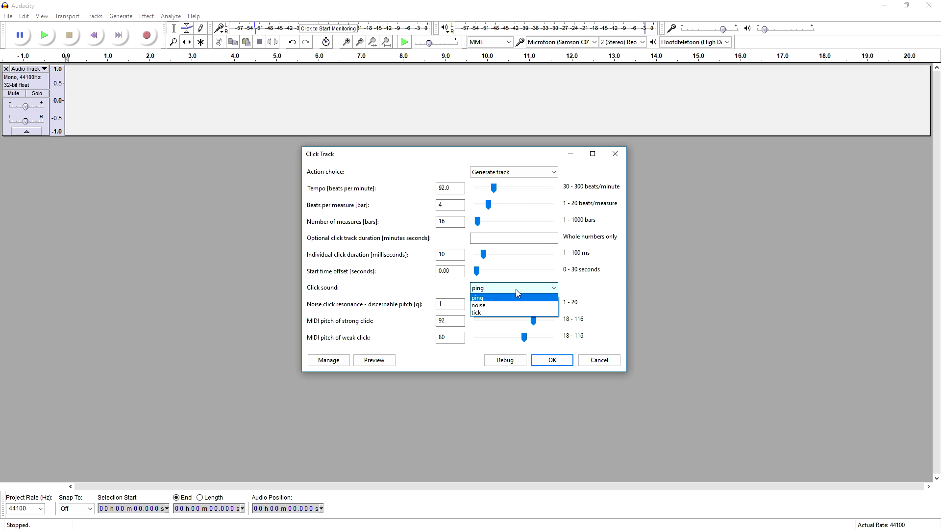
pyautogui.click(501, 307)
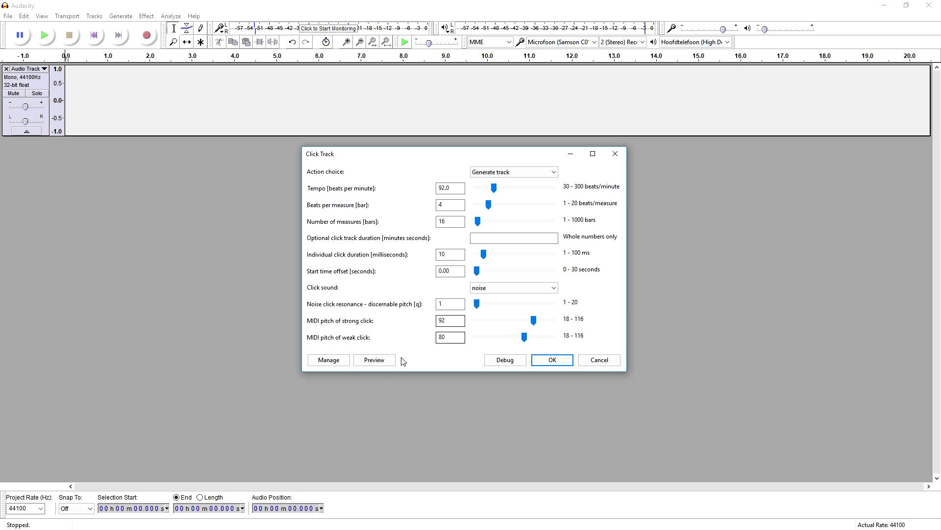
pyautogui.click(378, 363)
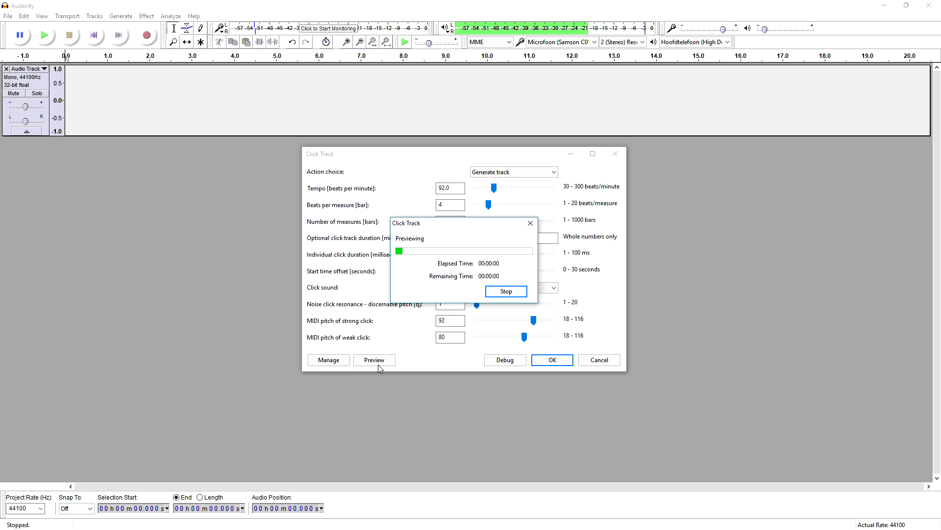
pyautogui.click(507, 291)
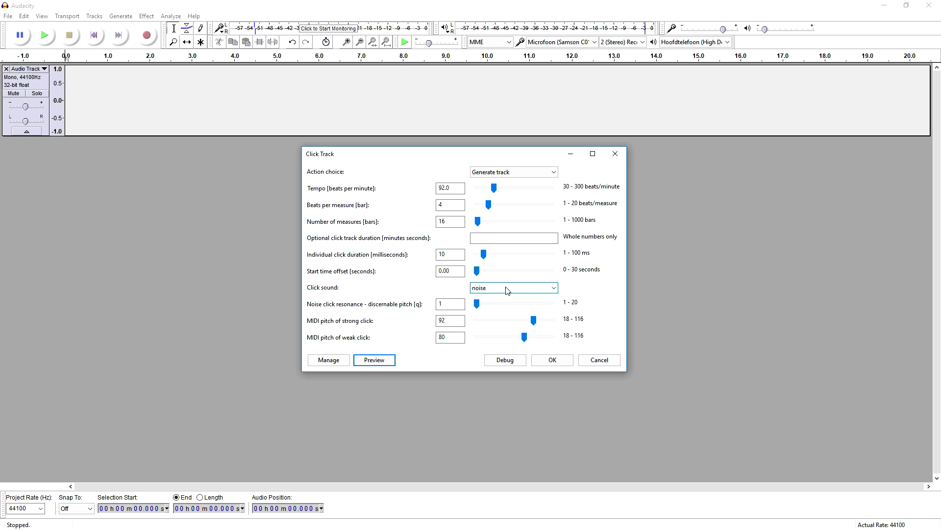
# Choose tick as the click sound and preview it
pyautogui.click(507, 290)
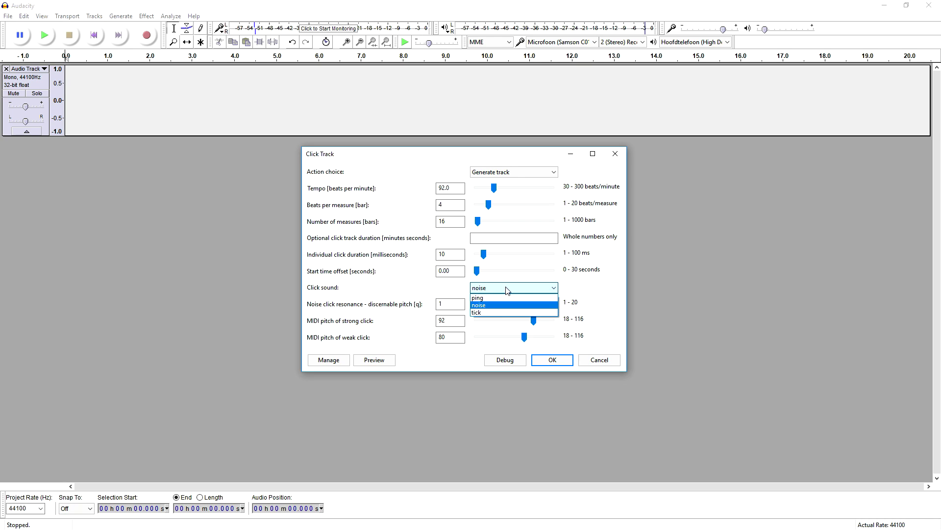
pyautogui.click(491, 315)
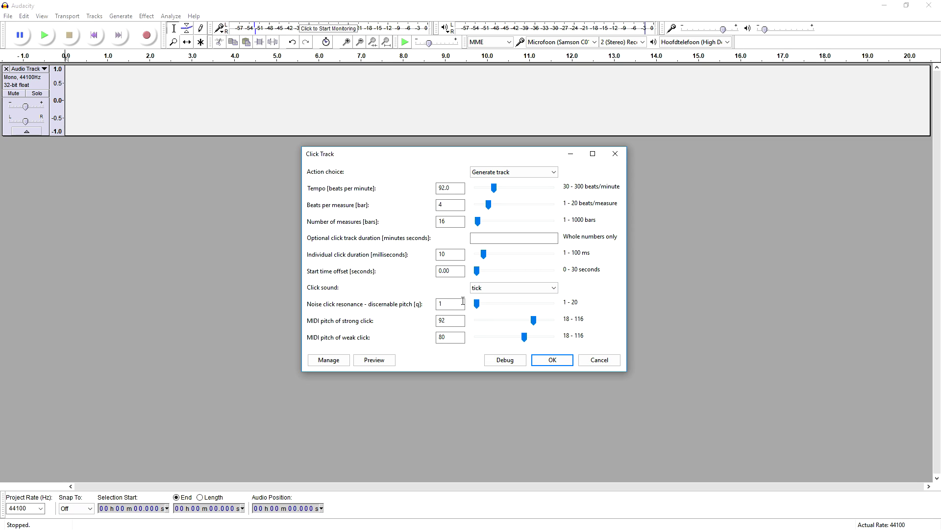
pyautogui.click(373, 360)
# Switch the click sound back to ping and preview the 8-beat track twice
pyautogui.click(496, 290)
pyautogui.click(478, 298)
pyautogui.click(374, 360)
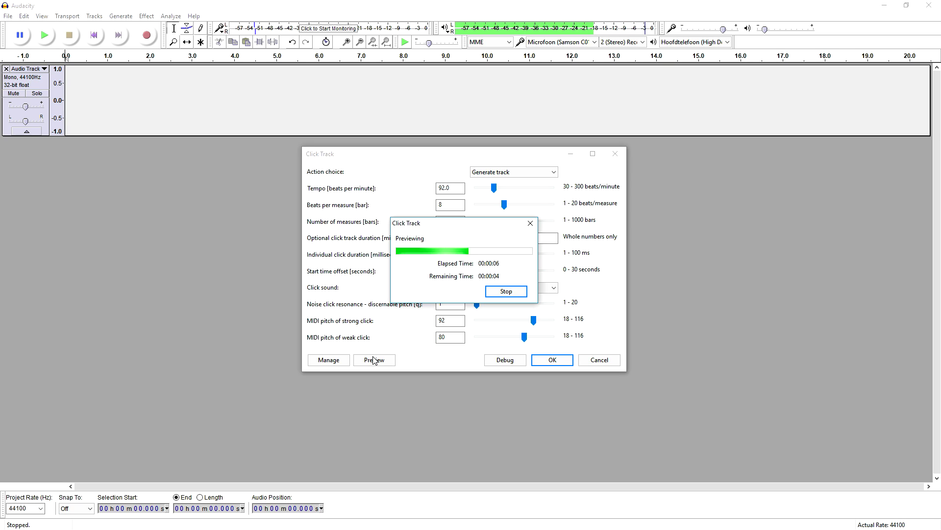
pyautogui.click(499, 291)
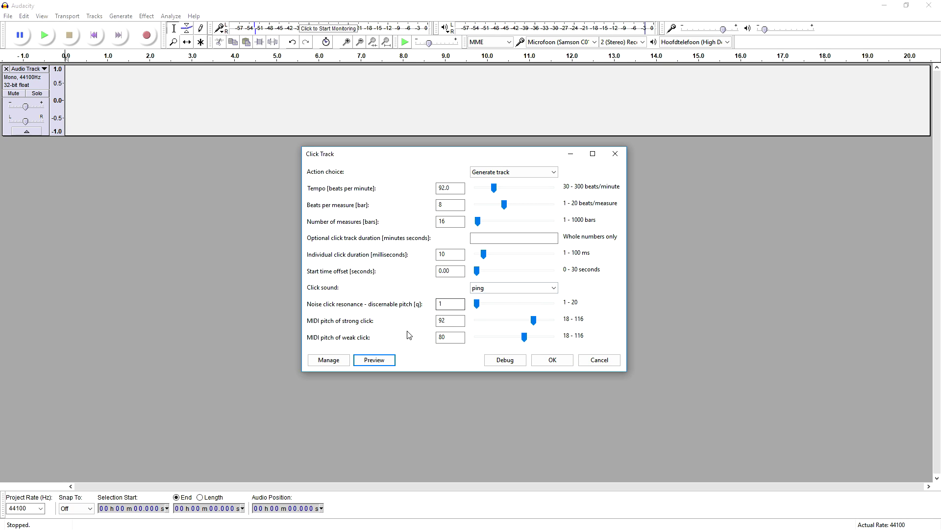
pyautogui.click(381, 364)
# Set beats per measure back to 4, generate the ping click track, and play it
pyautogui.moveTo(507, 212); pyautogui.dragTo(499, 211)
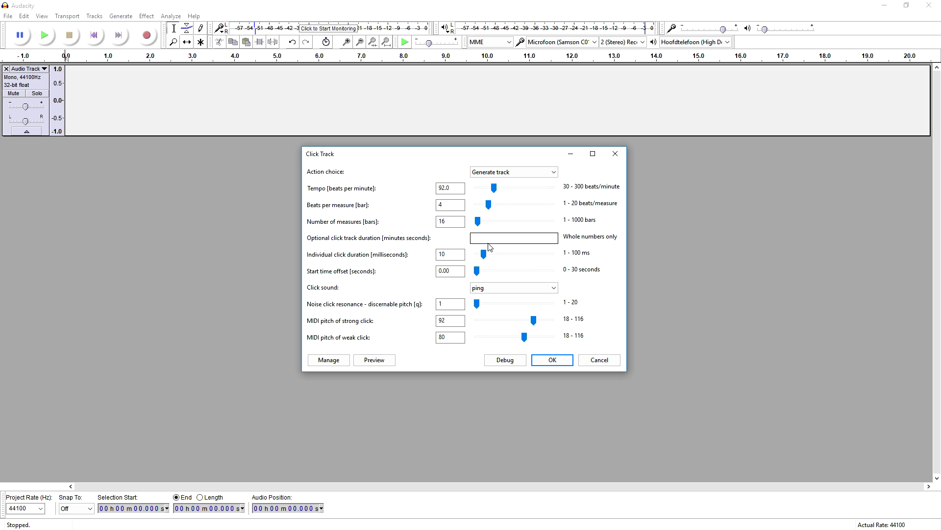
pyautogui.click(547, 361)
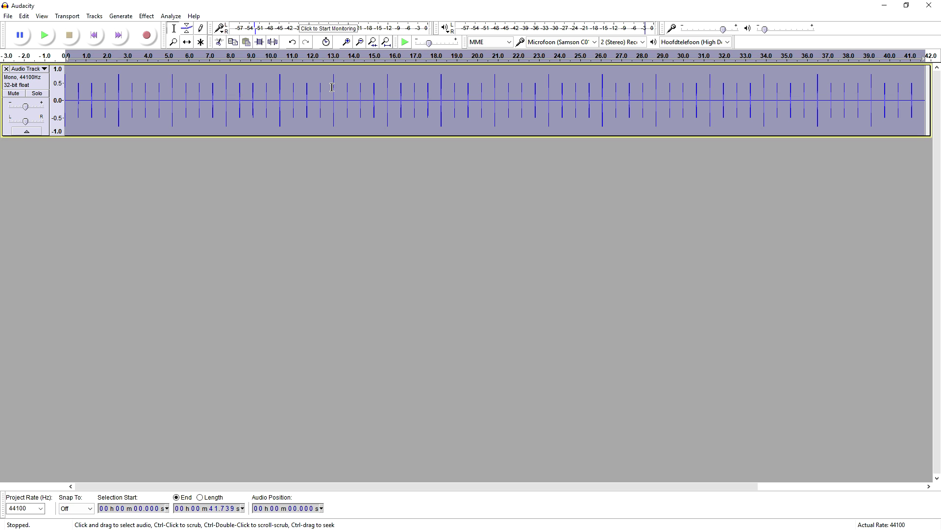
pyautogui.press('space')
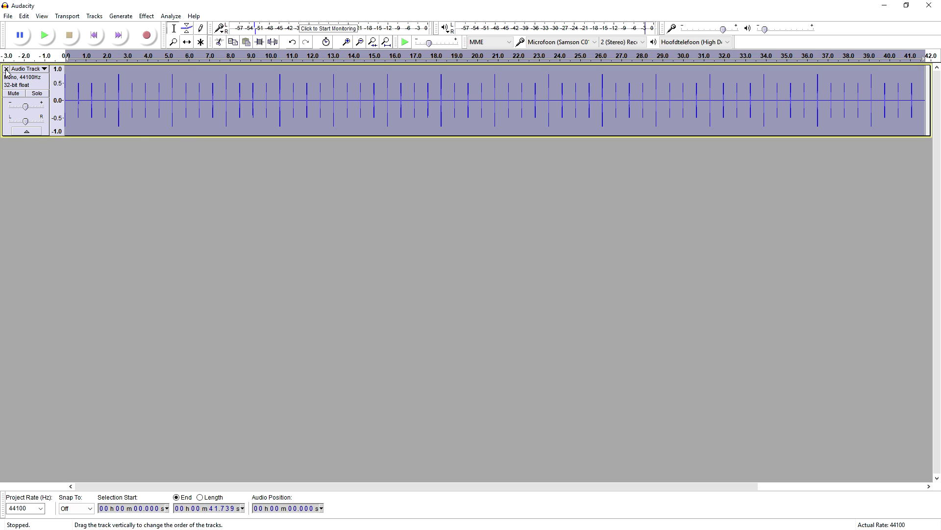
# Undo the generated click track, reopen Click Track, and preview it at 120 bpm
pyautogui.click(70, 35)
pyautogui.hotkey('ctrl', 'z')
pyautogui.click(120, 16)
pyautogui.click(146, 99)
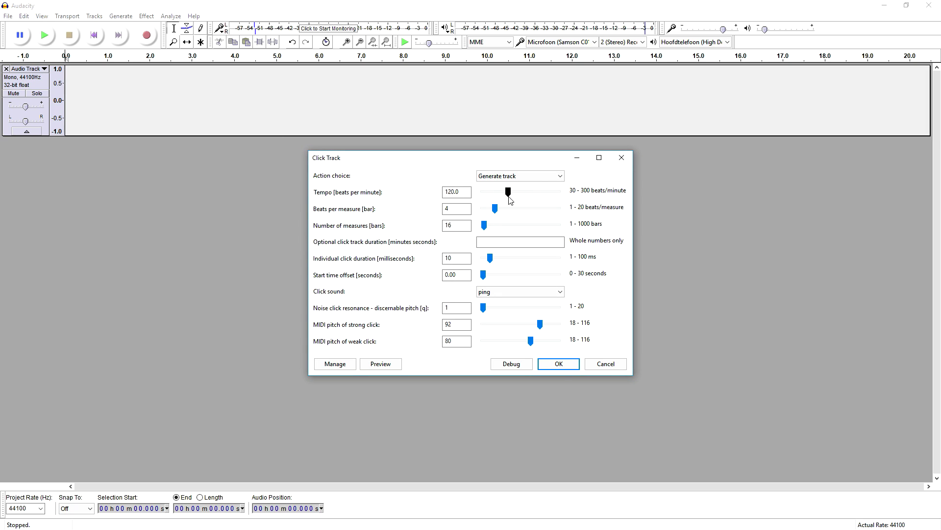
pyautogui.click(395, 367)
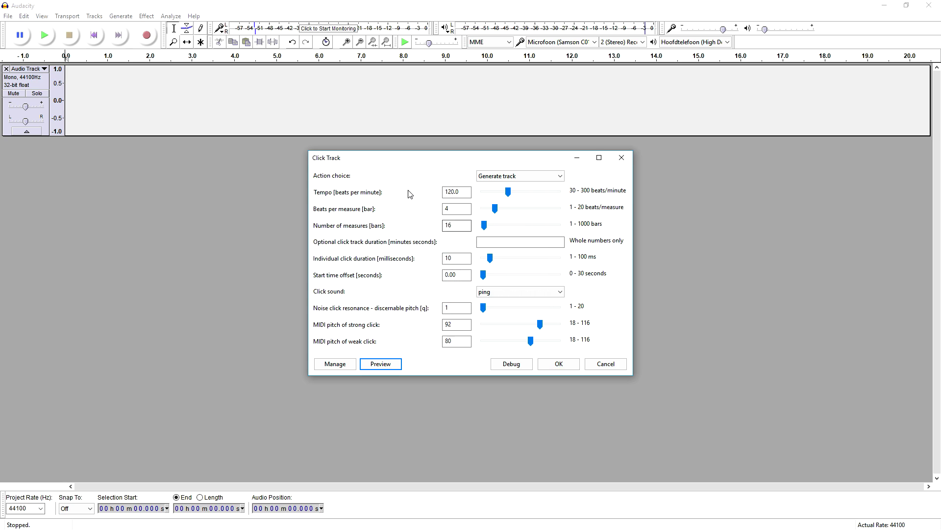
pyautogui.click(550, 363)
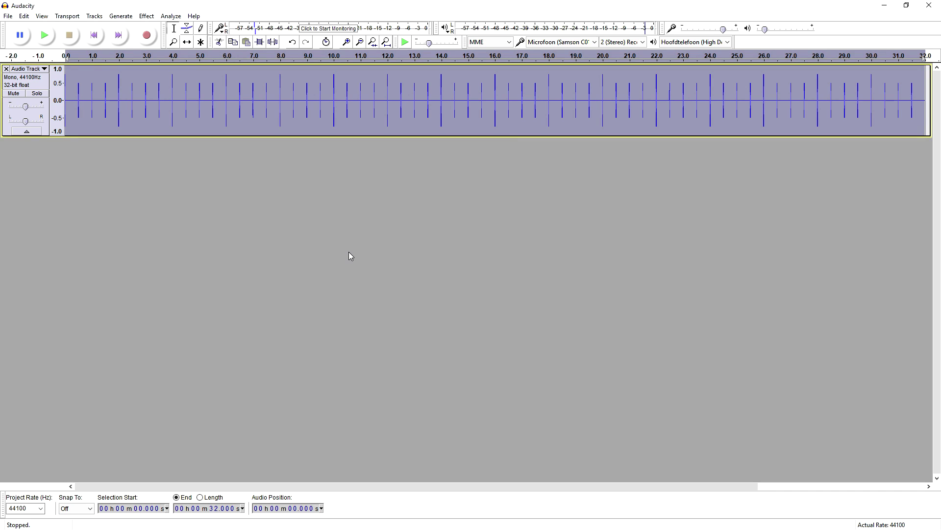